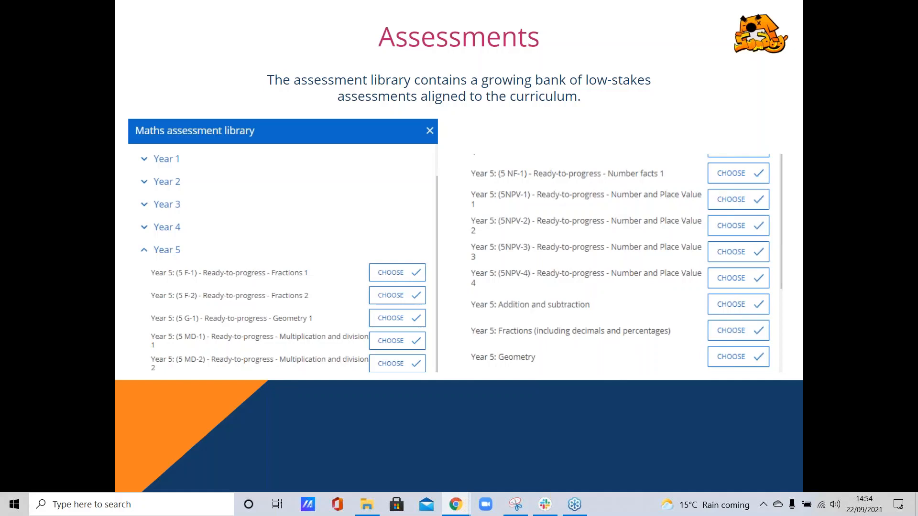
Step: Advance through the assessment library slides to the one about differentiating for classes, and leave the slideshow
key(Right)
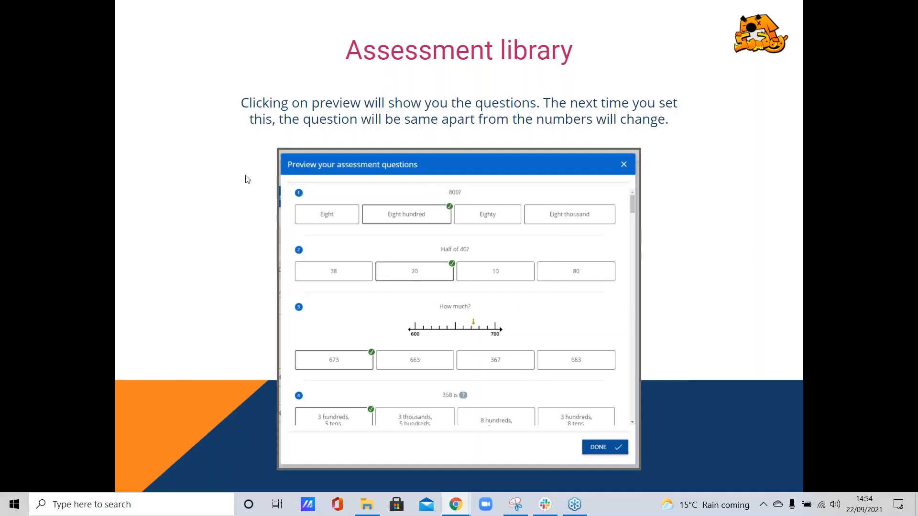
click(725, 237)
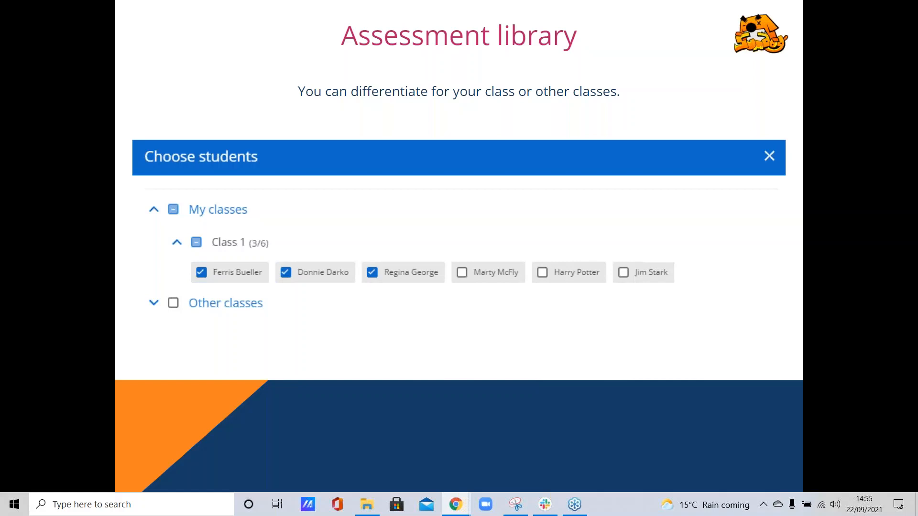
key(Escape)
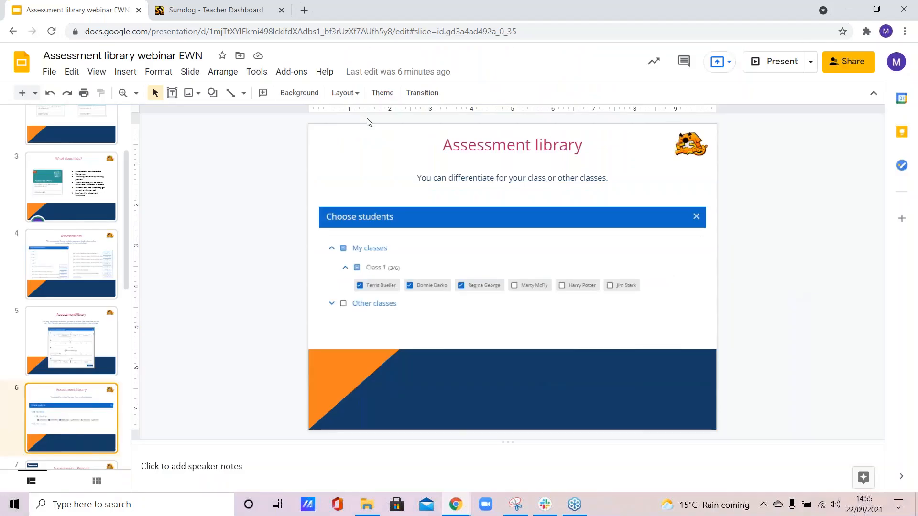
Step: Switch to the Sumdog teacher dashboard and open the Assessment library among the work-setting activities
click(215, 12)
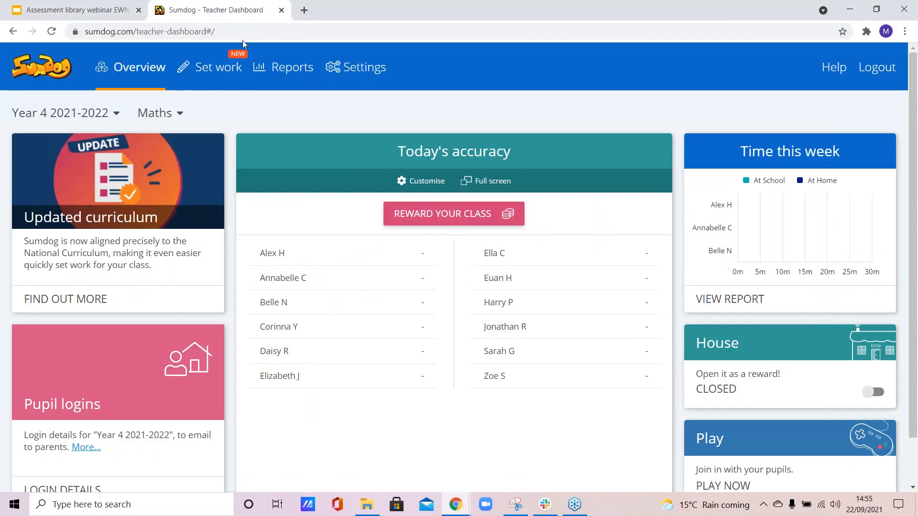
click(218, 76)
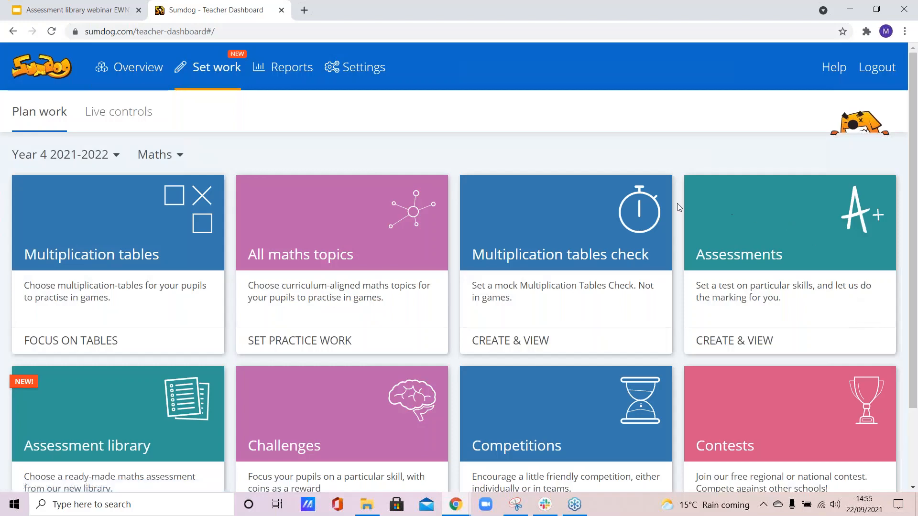
scroll(193, 389, down, 1)
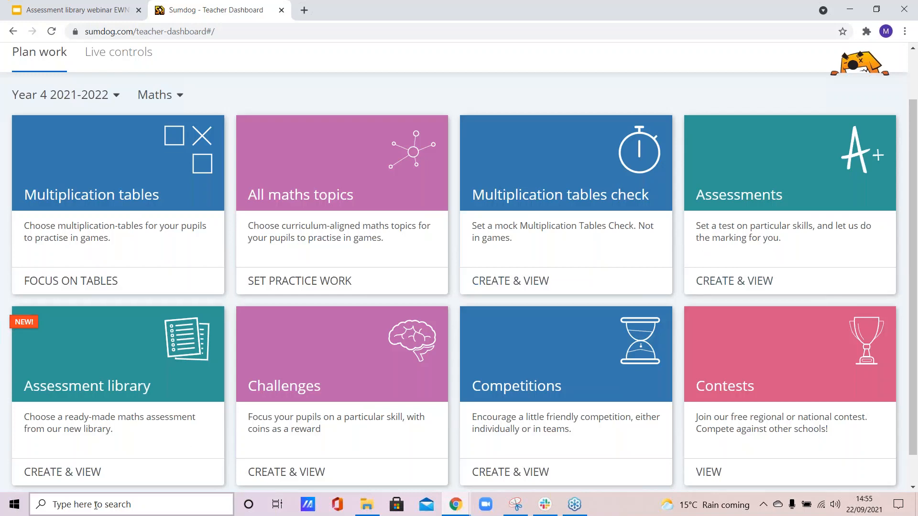
click(43, 478)
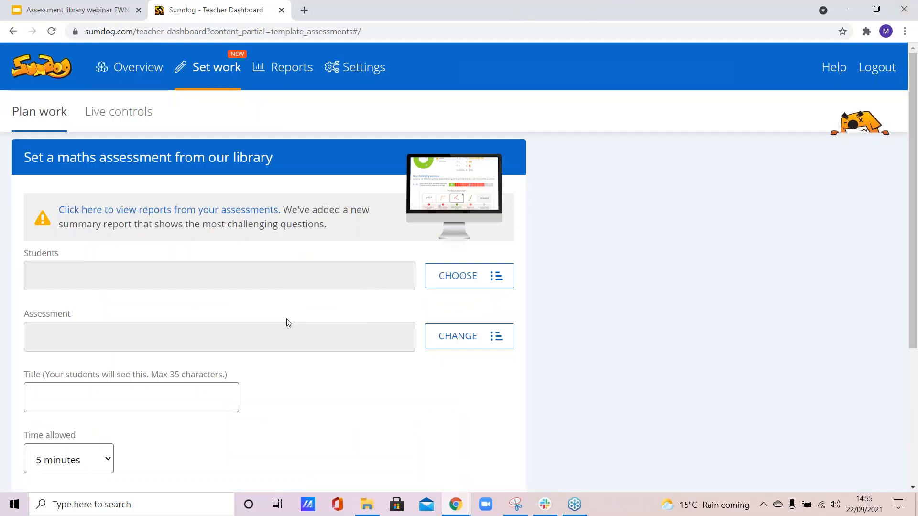
Step: Start choosing students for the assessment and select the first pupil in class 1a
scroll(287, 349, down, 1)
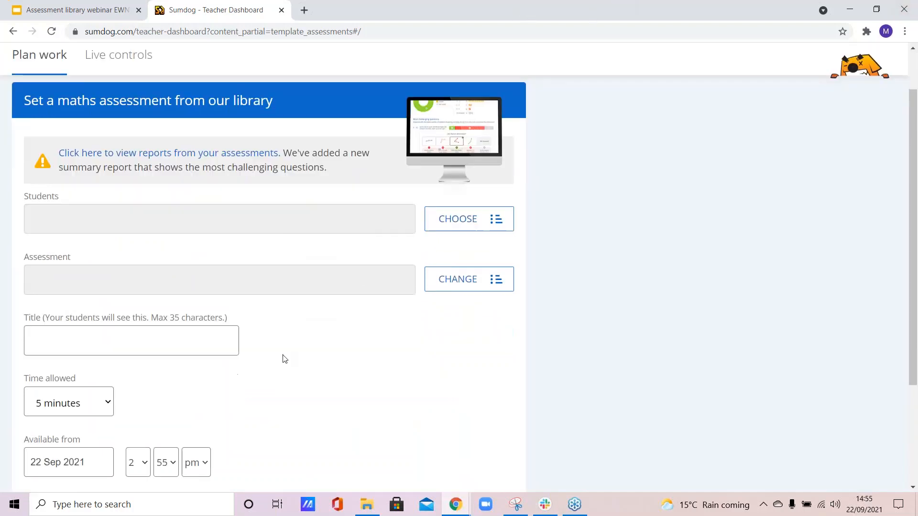
click(465, 228)
click(178, 130)
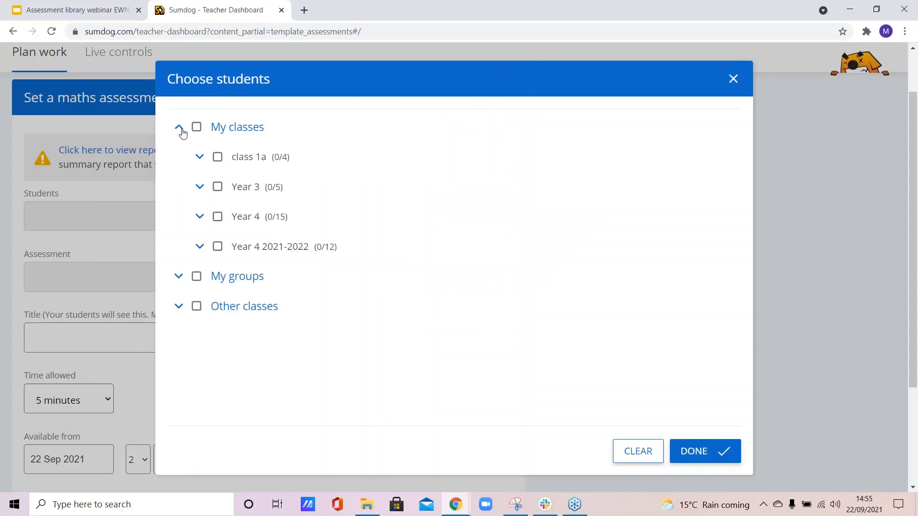
click(200, 160)
click(259, 190)
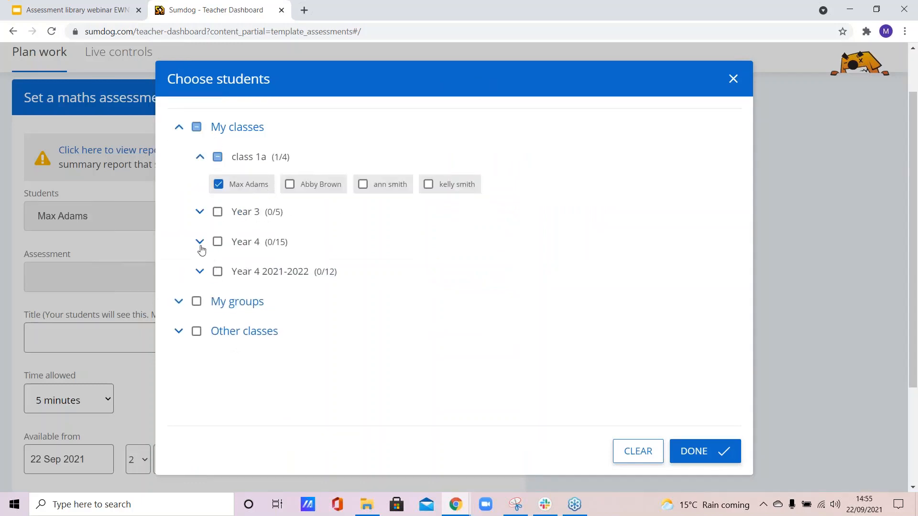
Step: Add the second and third pupils of both rows in class Year 4 2021-2022 and confirm the student selection
click(199, 272)
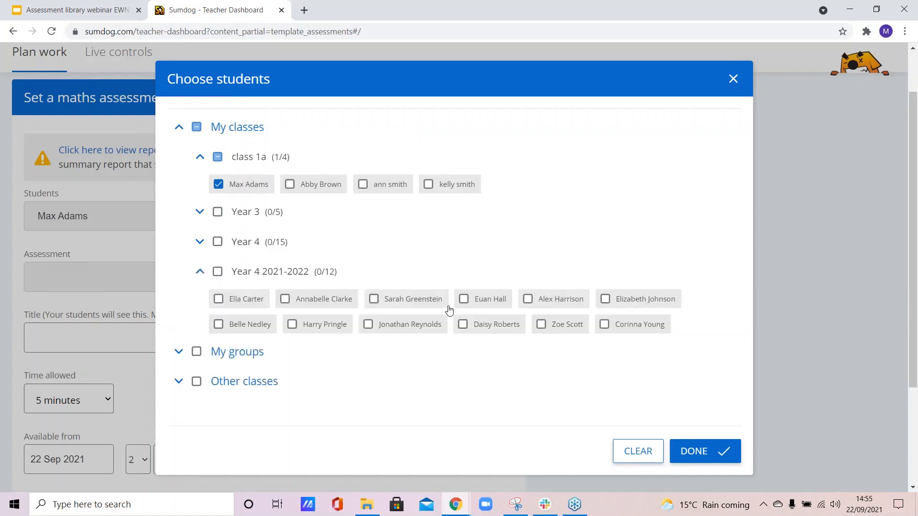
click(335, 305)
click(325, 324)
click(384, 326)
click(398, 302)
click(686, 459)
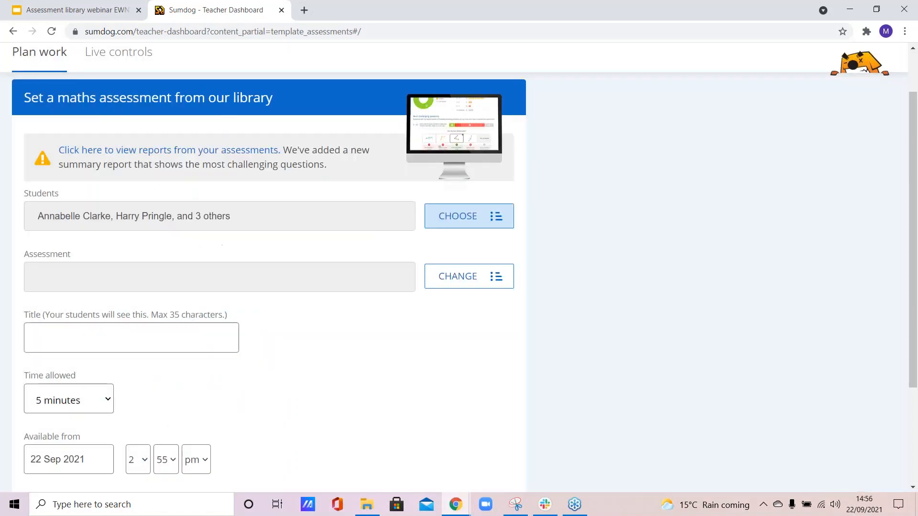
Step: Choose the assessment "Year 4: Fractions (including decimals)" from the maths assessment library
click(449, 278)
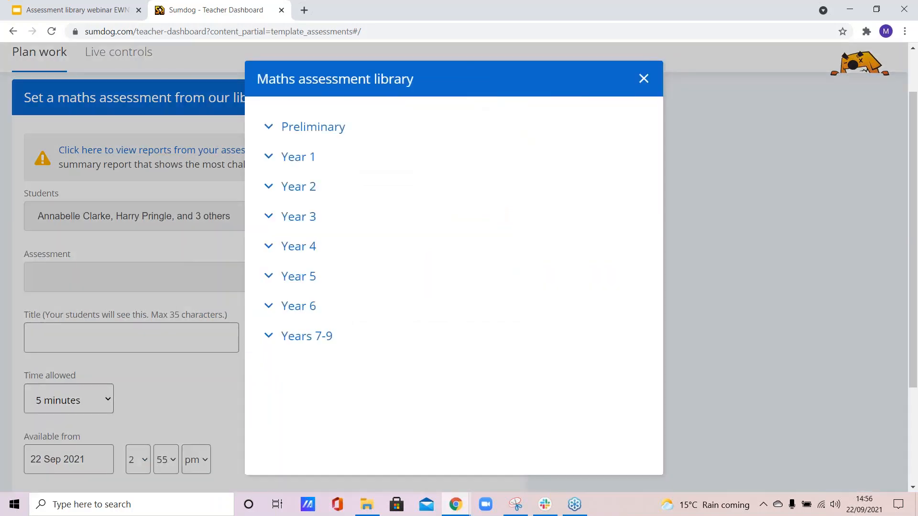
click(267, 246)
scroll(485, 301, down, 5)
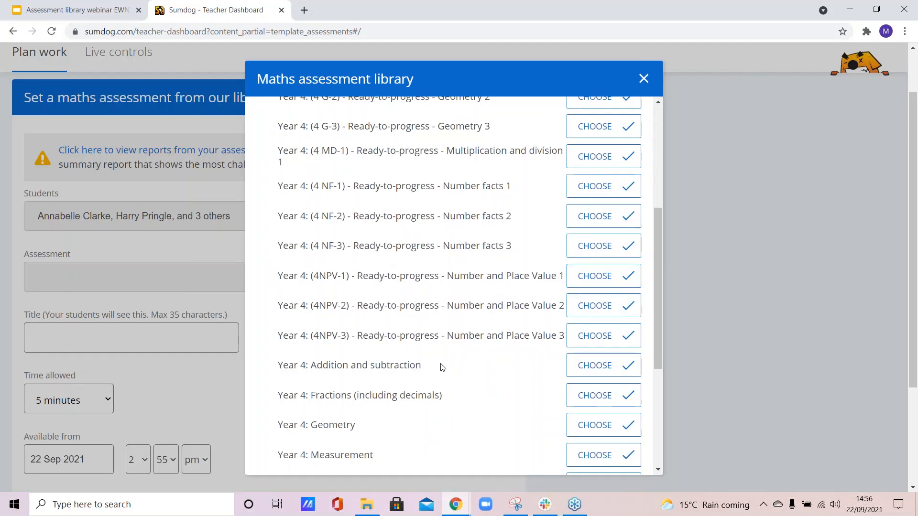
click(585, 397)
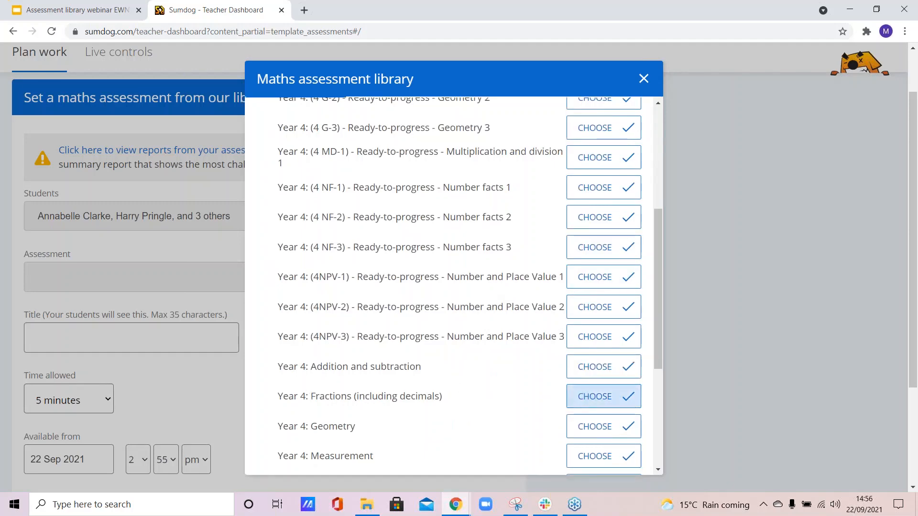
Step: Look through the Year 5 assessments in the maths assessment library and close it without choosing one
click(452, 286)
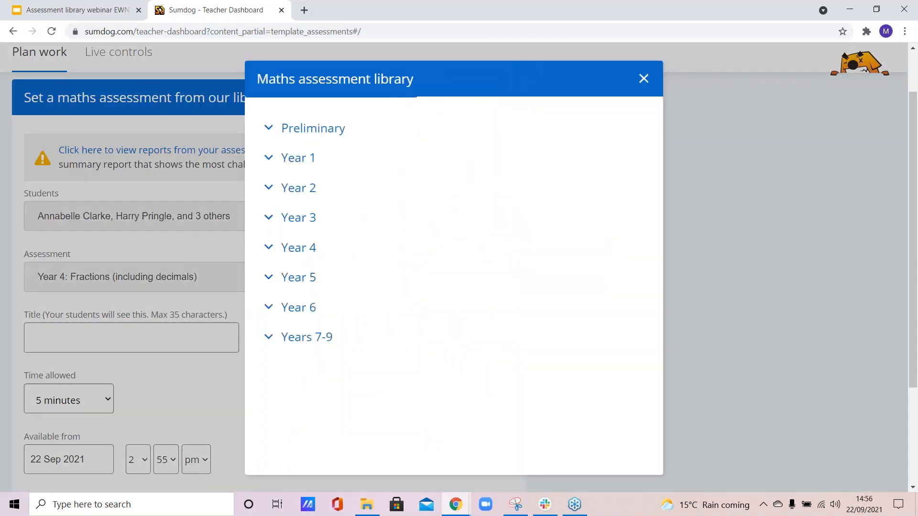
click(293, 275)
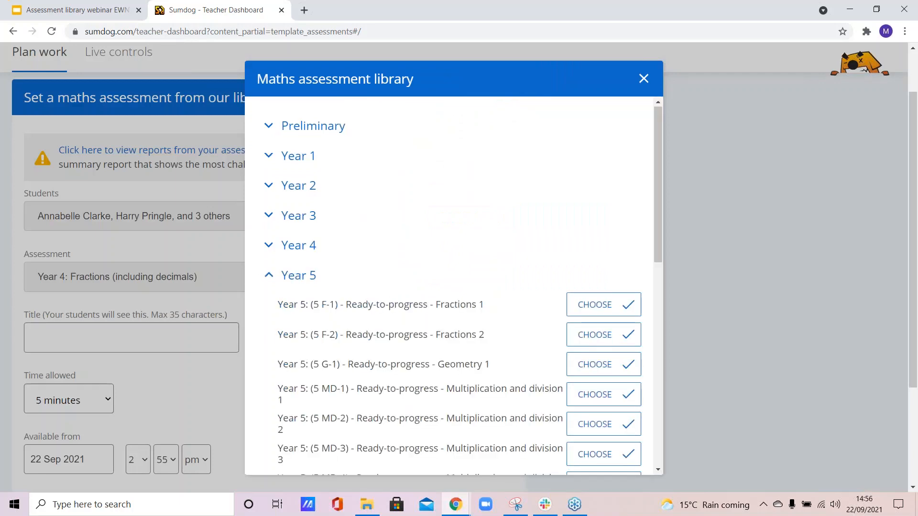
scroll(400, 236, down, 1)
scroll(436, 435, down, 2)
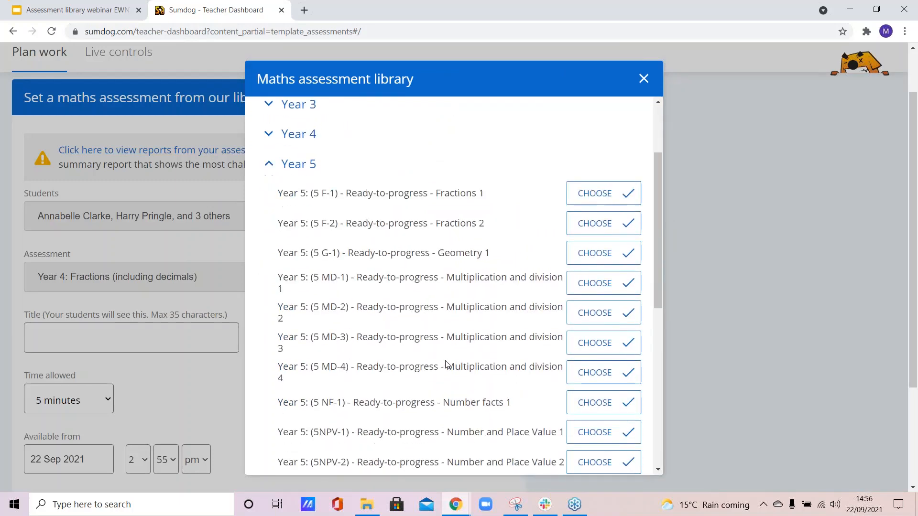
scroll(277, 258, down, 4)
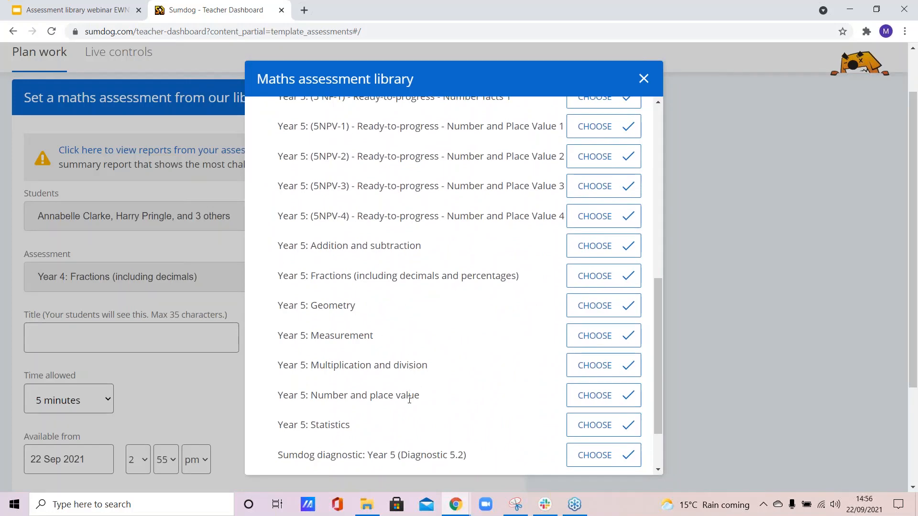
scroll(373, 368, down, 1)
scroll(478, 239, up, 4)
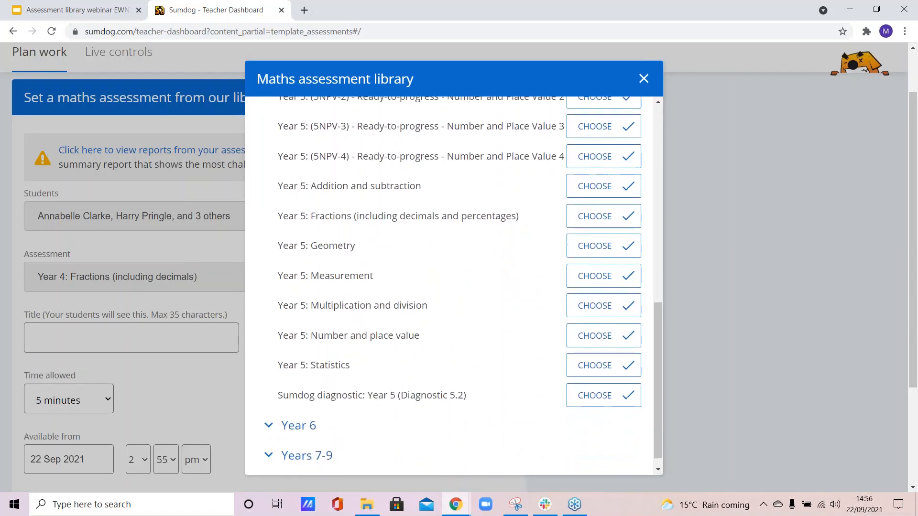
click(643, 80)
Step: Title the assessment "Year 4 fractions checkup Sept21"
click(121, 339)
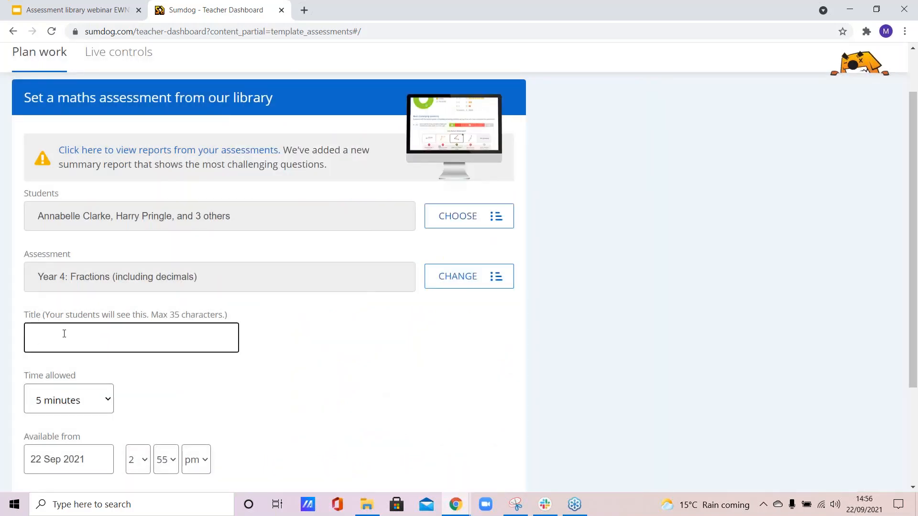
text(Year 4 fractions checkup Se)
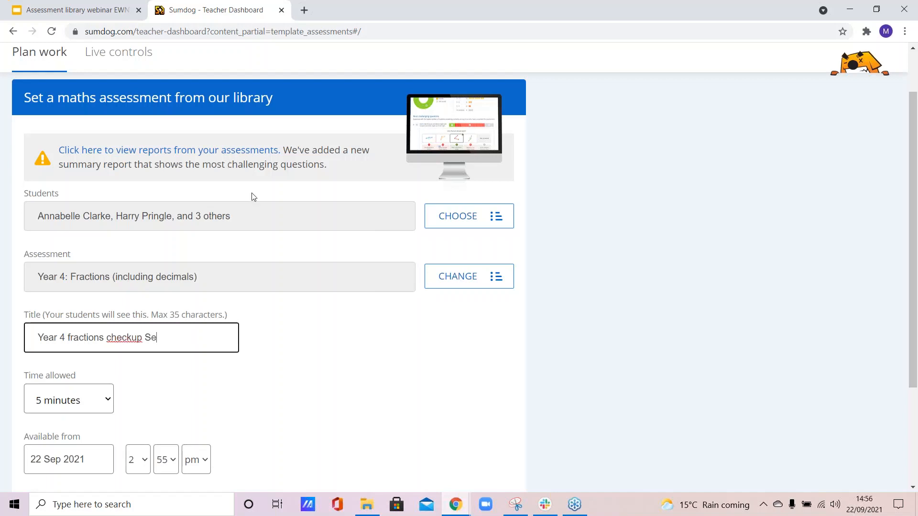
text(pt21)
Step: Set the time allowed for the assessment to 15 minutes
scroll(244, 371, down, 3)
click(100, 263)
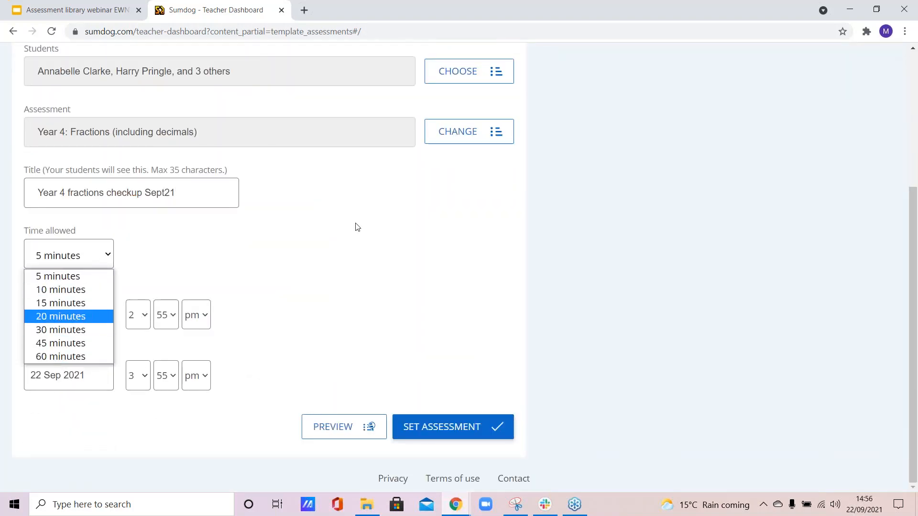
click(75, 304)
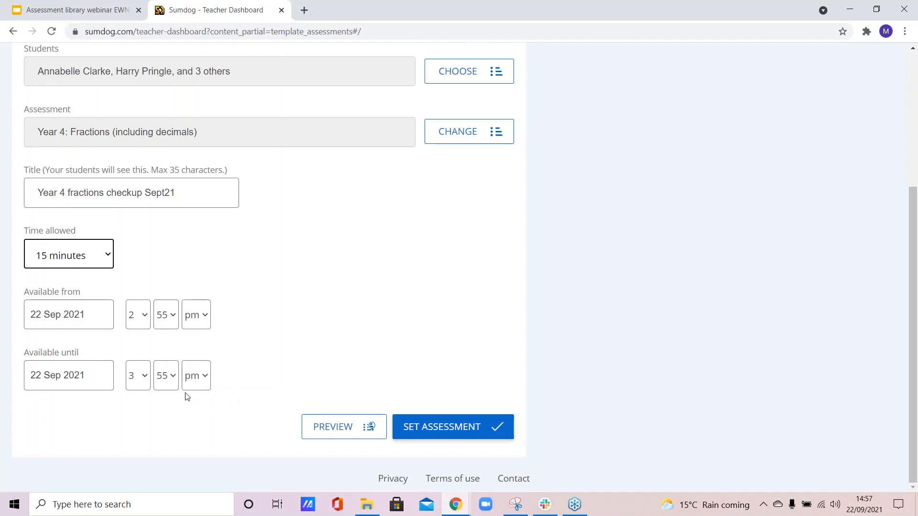
Step: Preview the assessment questions from the first to the last and close the preview
click(329, 429)
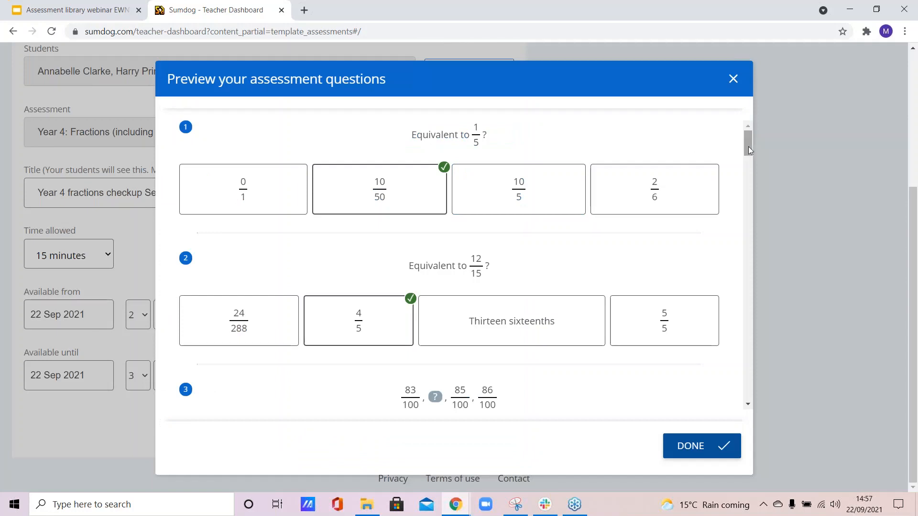
scroll(748, 146, down, 1)
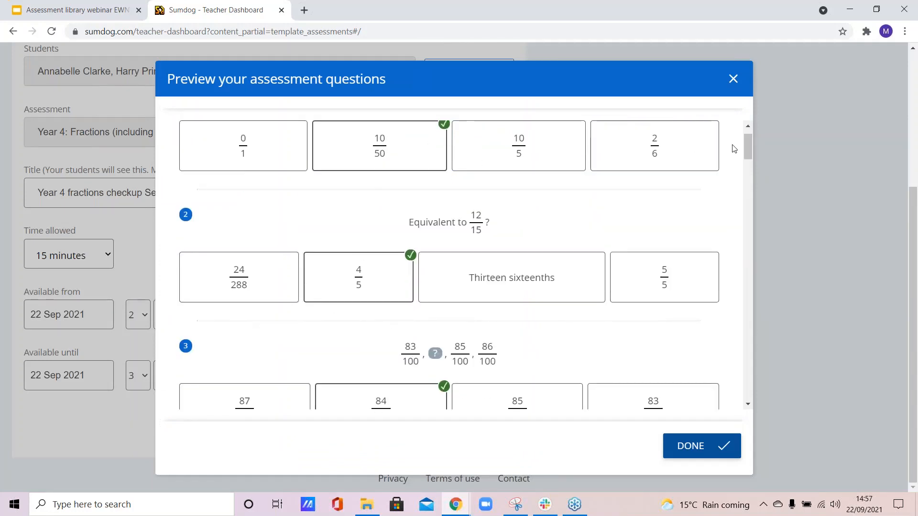
scroll(747, 145, up, 1)
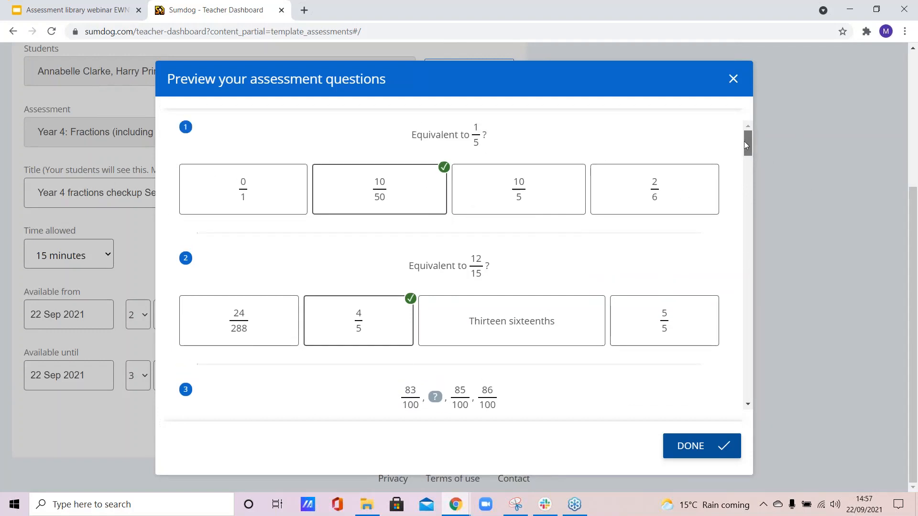
drag(746, 142, 765, 401)
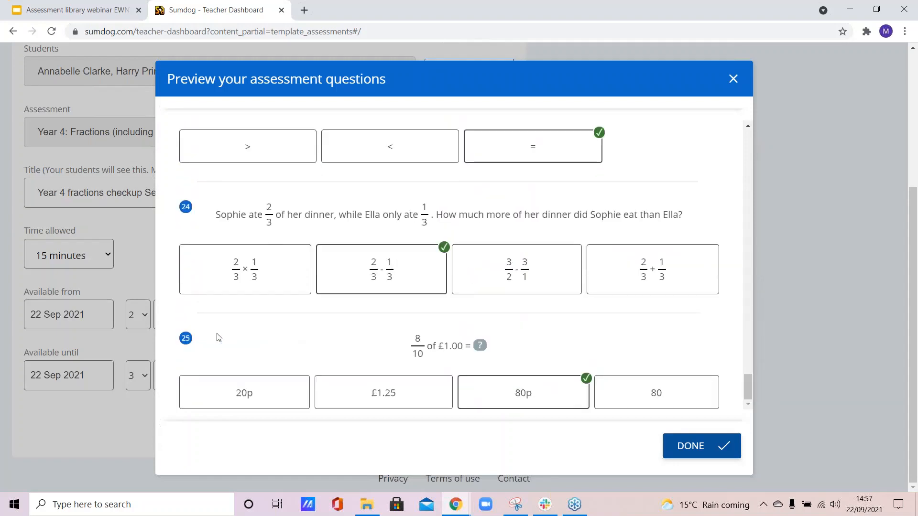
click(688, 446)
Step: Set the time allowed to 45 minutes and set the assessment for the chosen students
click(68, 258)
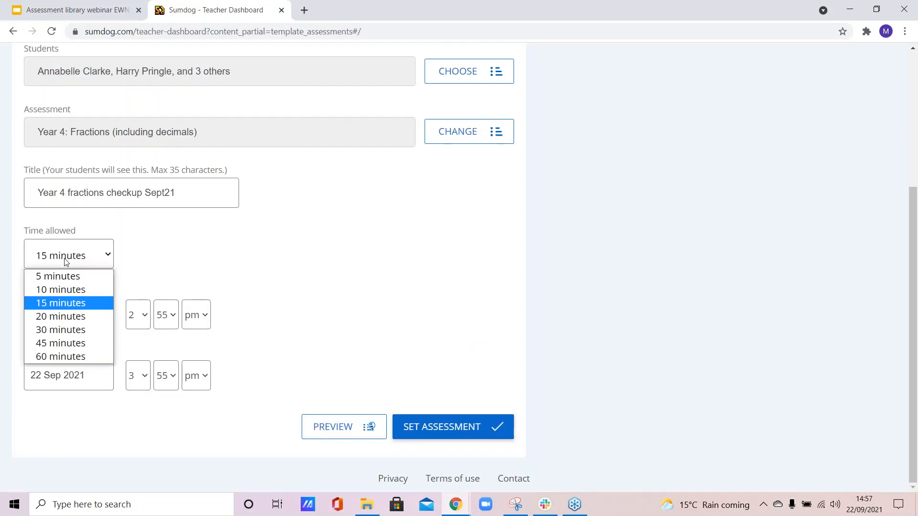
click(67, 343)
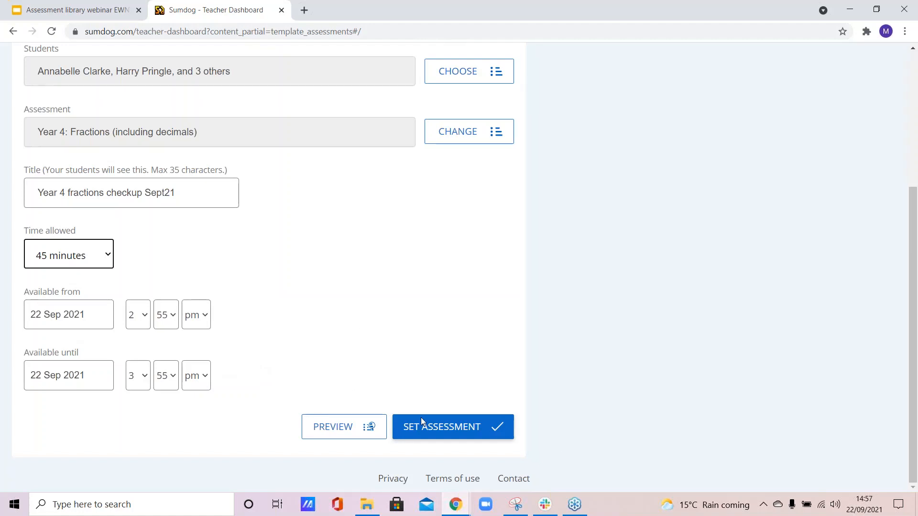
click(434, 435)
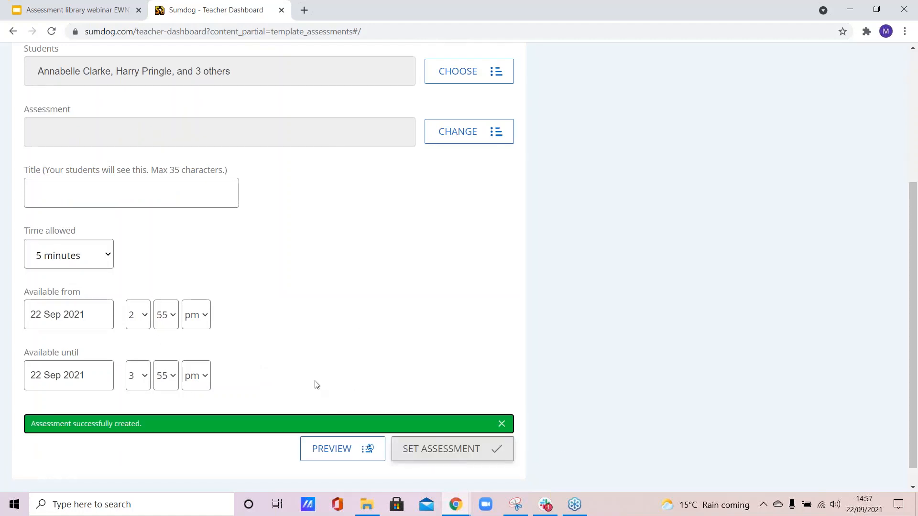
Step: Open the assessment reports and view the summary results of "Year 4: Number and place value"
scroll(316, 385, up, 4)
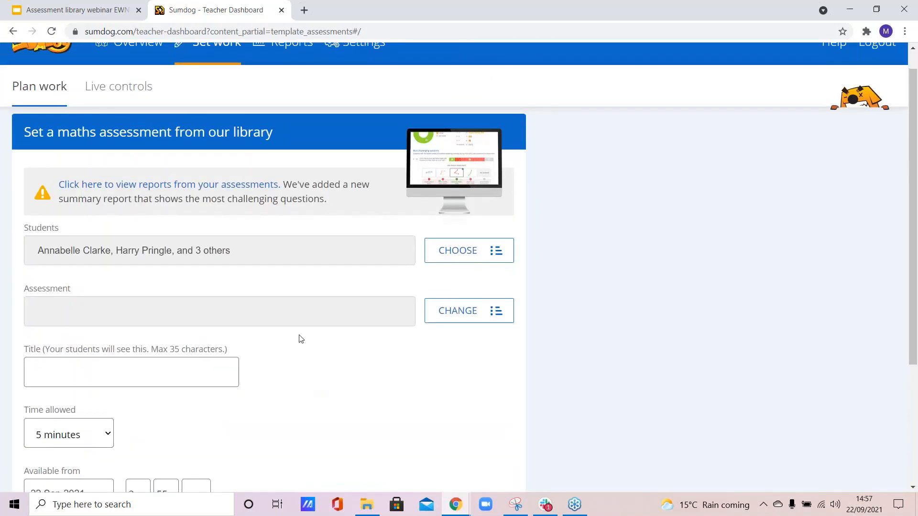
click(152, 188)
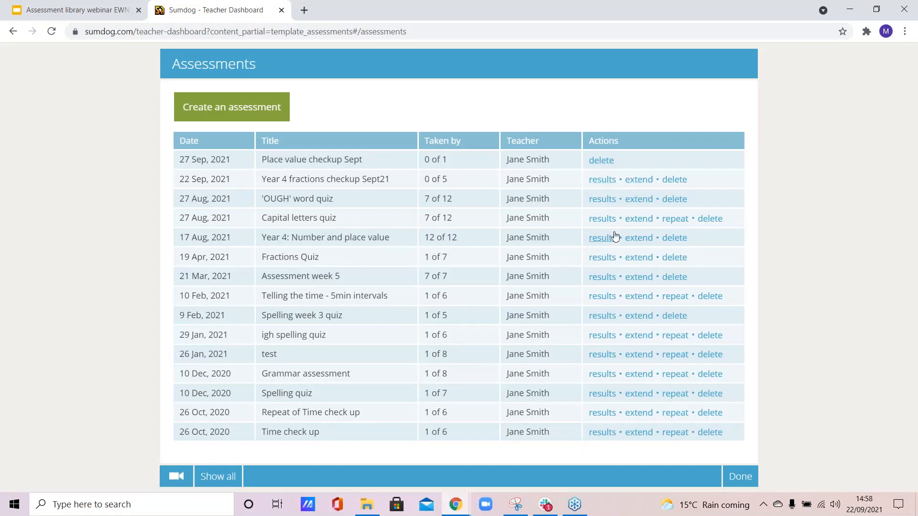
click(602, 242)
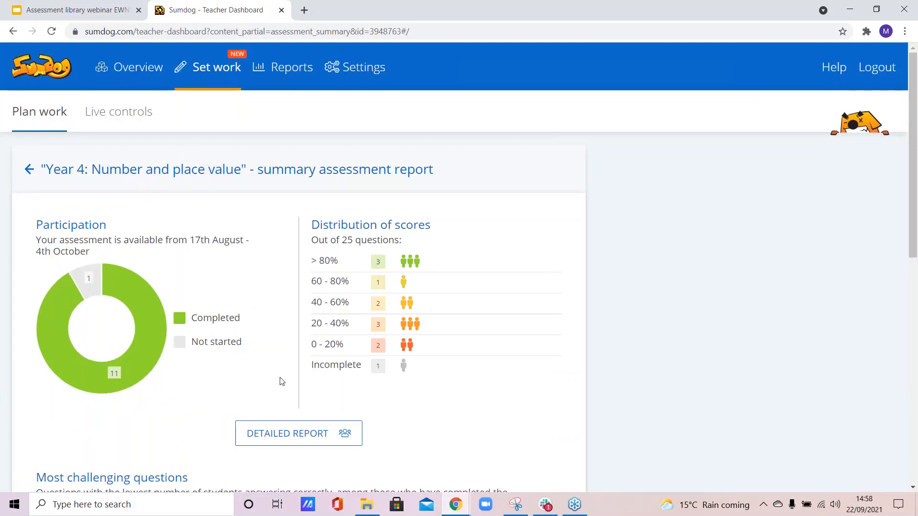
scroll(279, 380, down, 1)
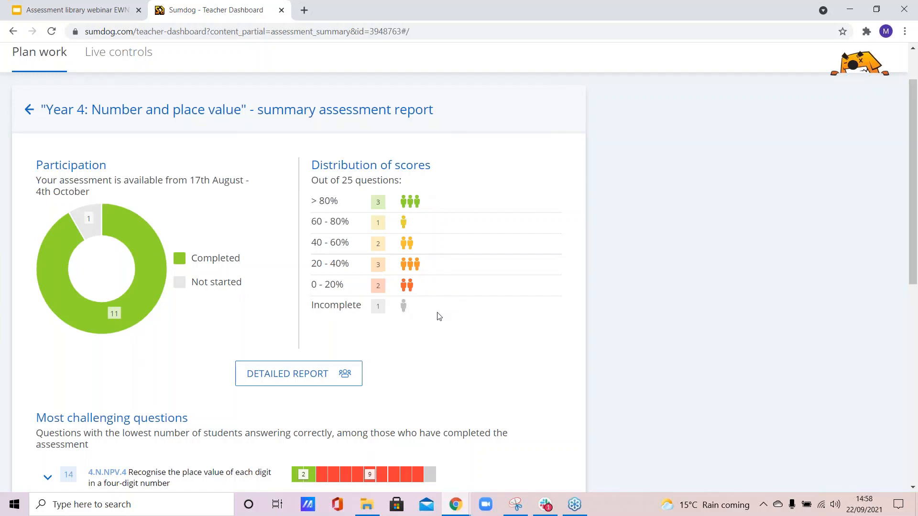
Step: Review the summary report of "Year 4: Number and place value" and open its detailed report in a separate browser tab
scroll(444, 317, down, 9)
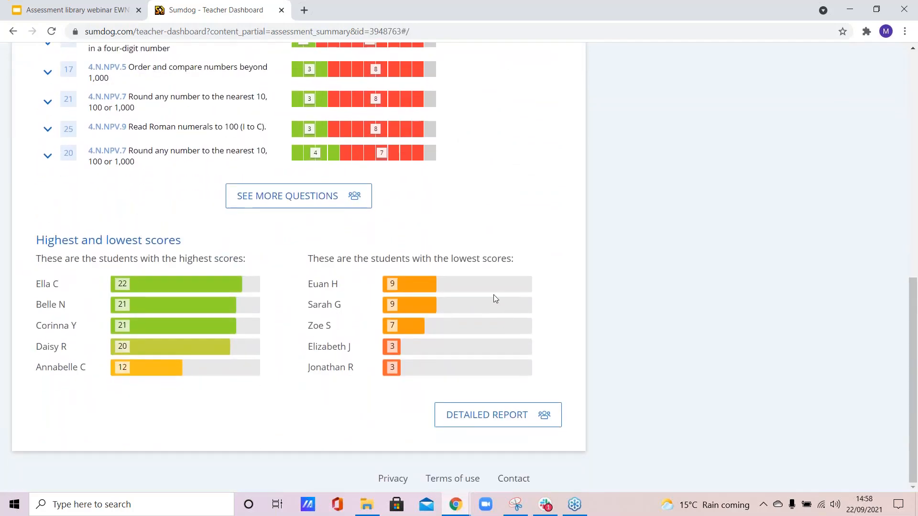
scroll(483, 335, up, 8)
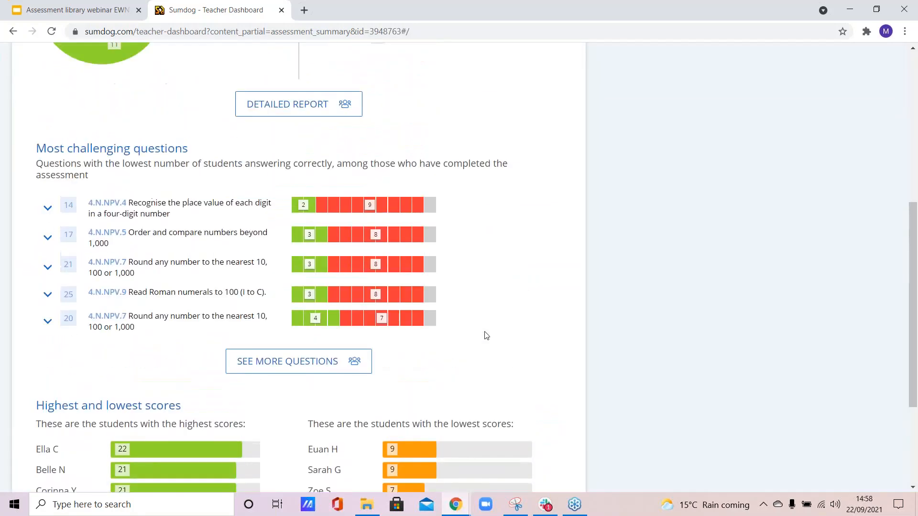
right_click(285, 301)
click(318, 307)
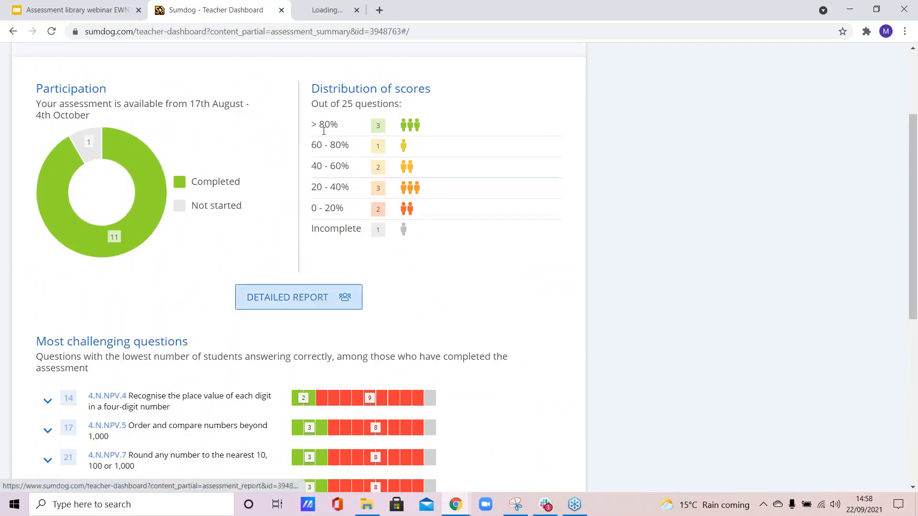
click(336, 10)
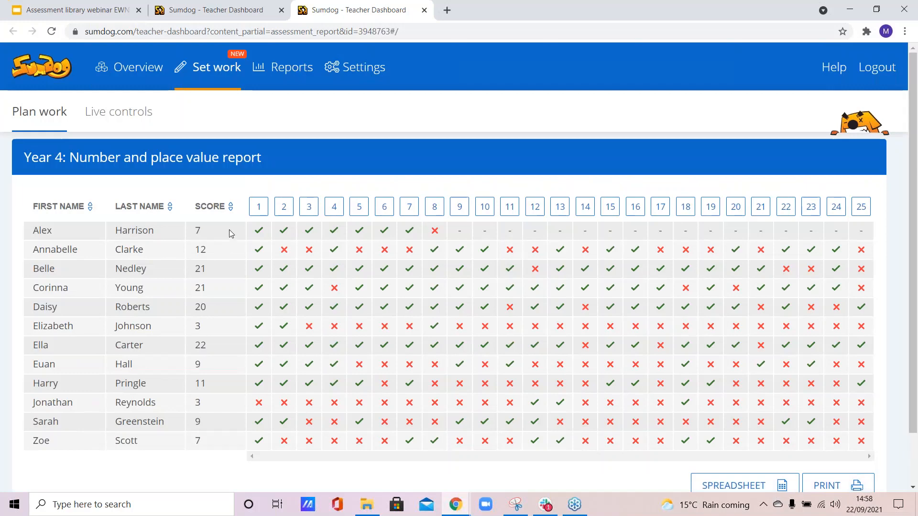
Step: Try sorting the detailed report by score and by first name, ending with the scores ordered from highest to lowest
click(231, 207)
click(230, 207)
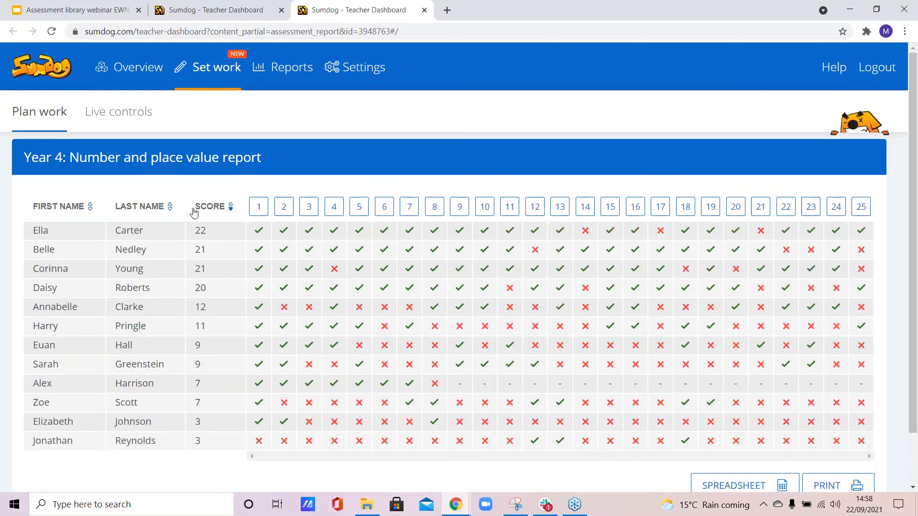
click(85, 209)
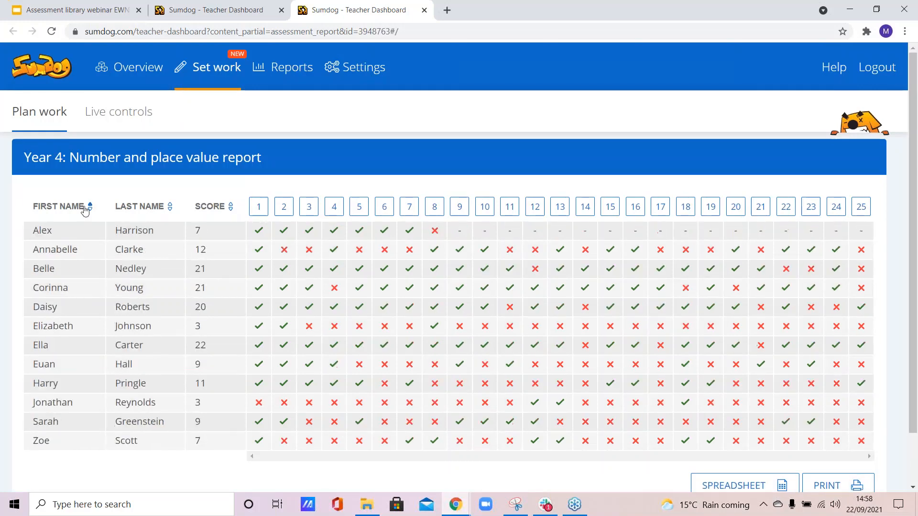
click(213, 209)
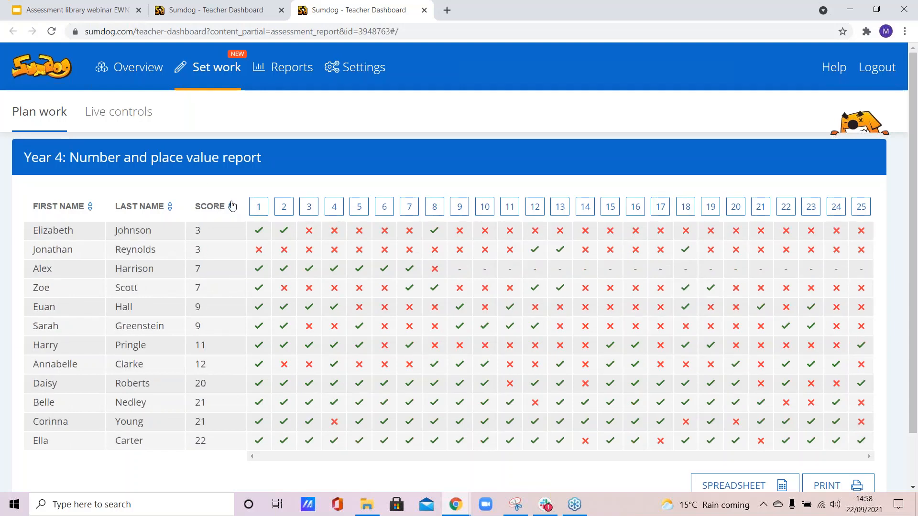
click(216, 206)
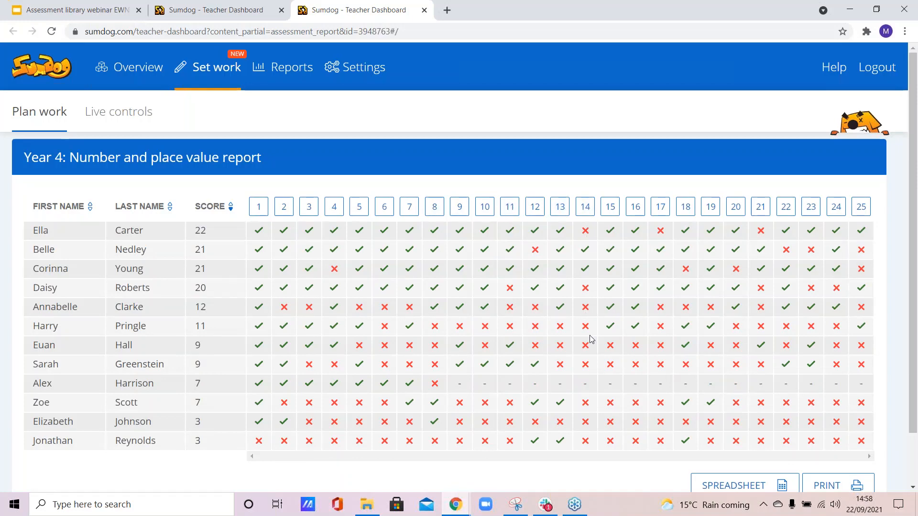
Step: Check which students chose each answer to question 14, close the breakdown and return to the summary report
click(589, 206)
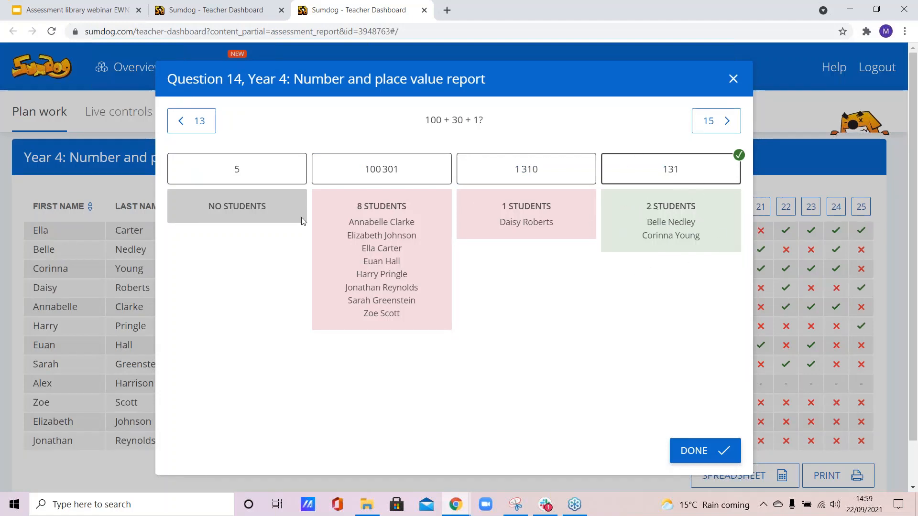
click(734, 79)
click(239, 10)
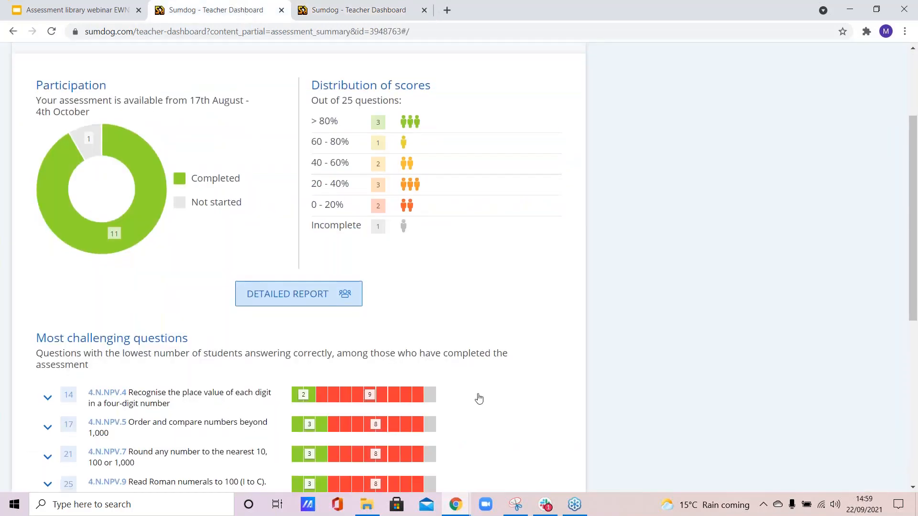
Step: Expand question 14 under the most challenging questions and examine the sum and the wrong answers 100 301 and 1 310
scroll(479, 399, down, 2)
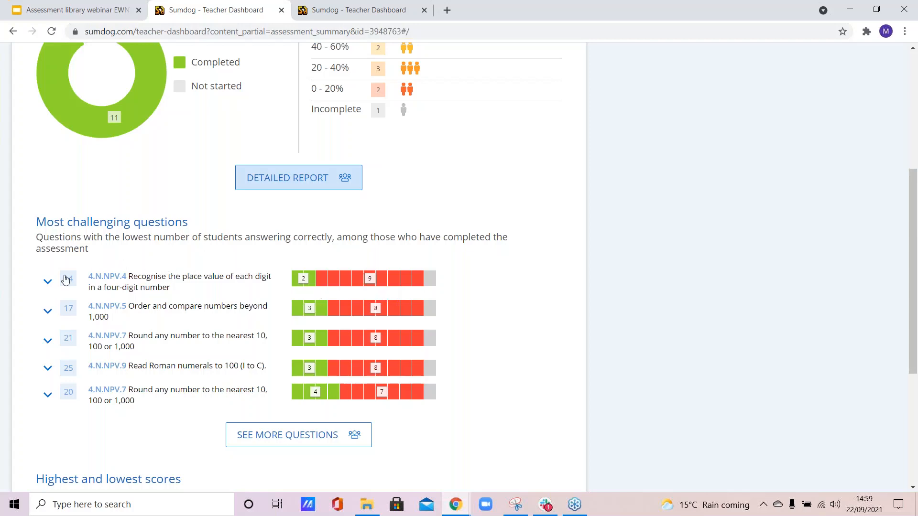
click(48, 282)
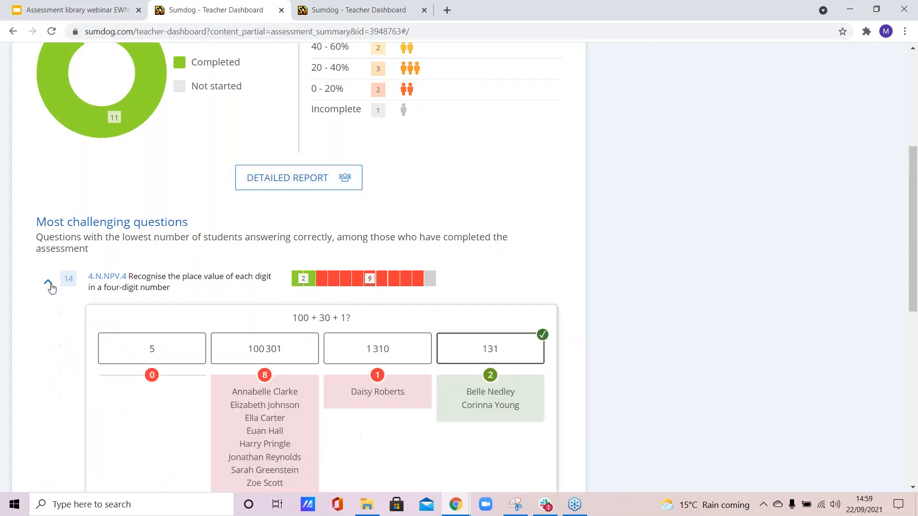
scroll(443, 397, down, 1)
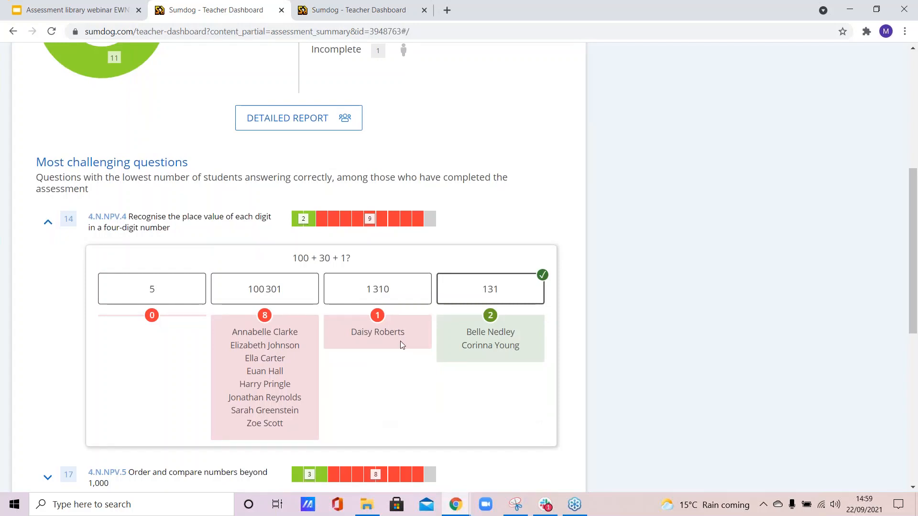
drag(250, 288, 288, 292)
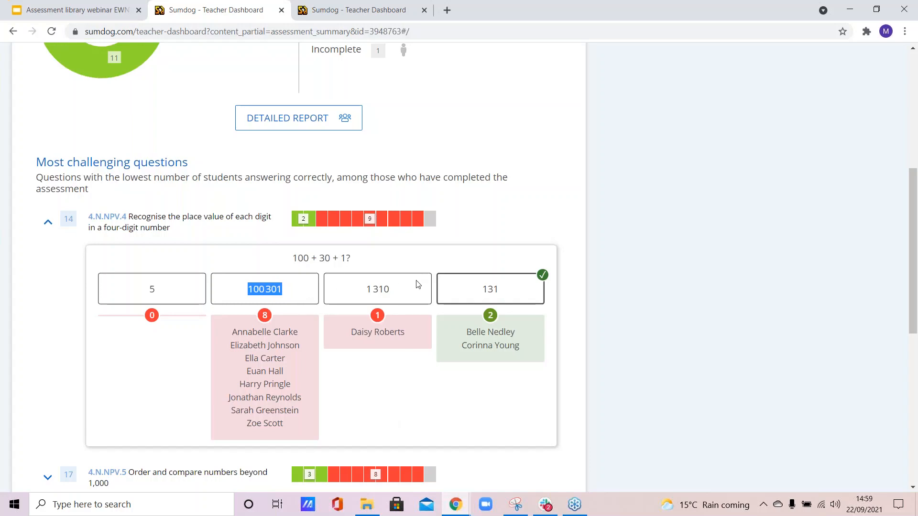
drag(368, 289, 396, 293)
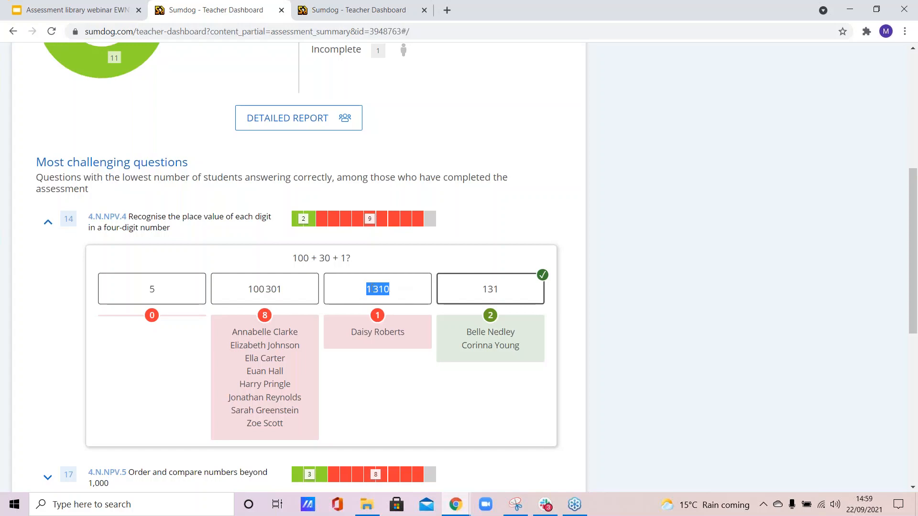
drag(340, 258, 341, 263)
click(345, 259)
drag(317, 258, 327, 258)
click(519, 405)
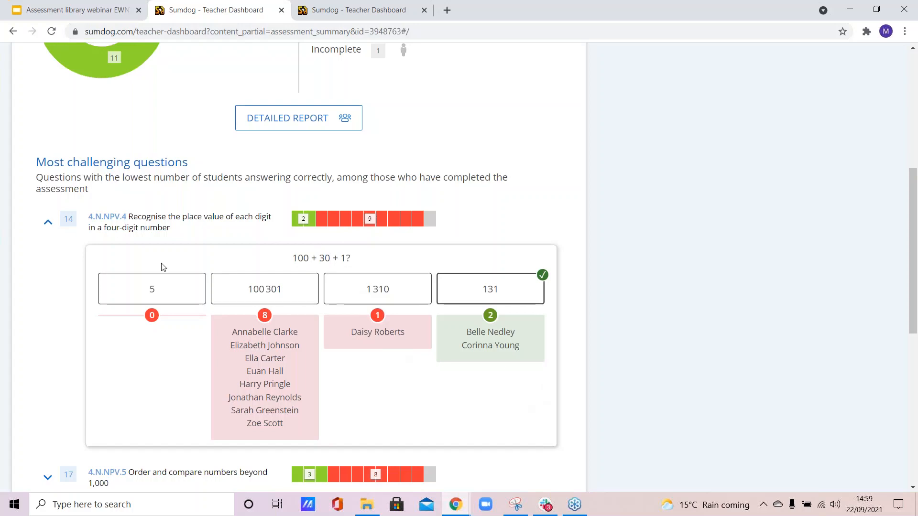
Step: Collapse question 14, then expand questions 17 and 21 in turn to examine the students' answers, collapsing each one
click(50, 227)
click(47, 252)
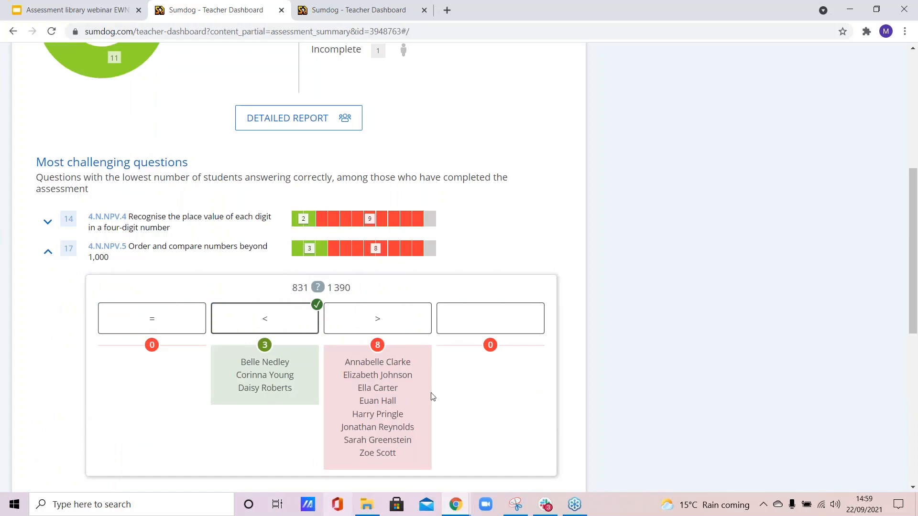
click(48, 255)
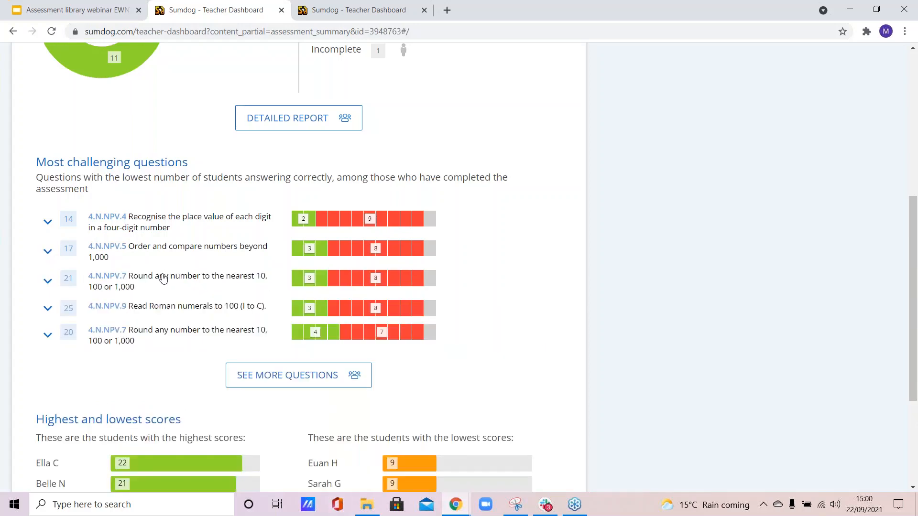
scroll(123, 262, down, 2)
click(45, 165)
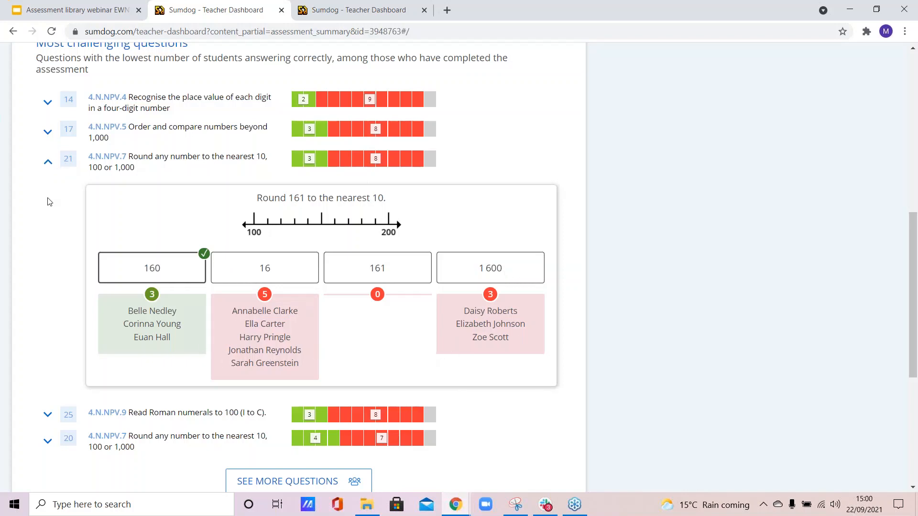
click(47, 162)
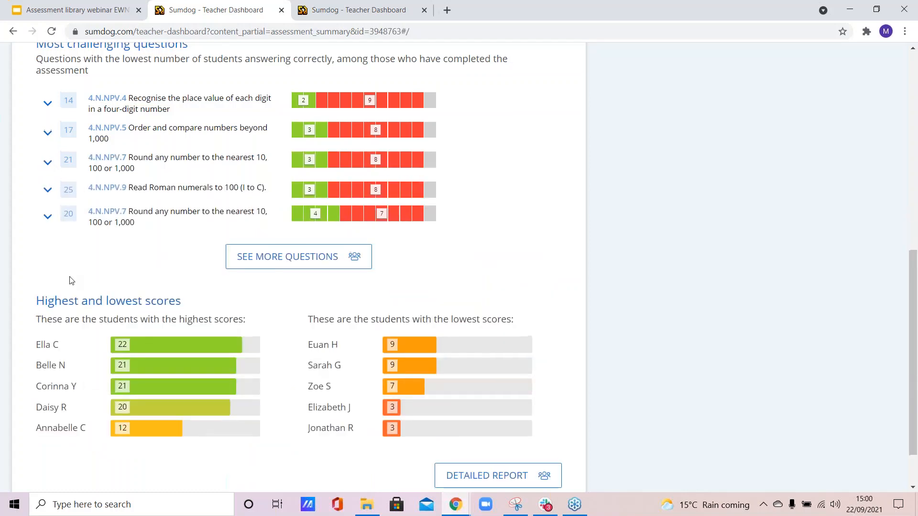
scroll(72, 282, up, 1)
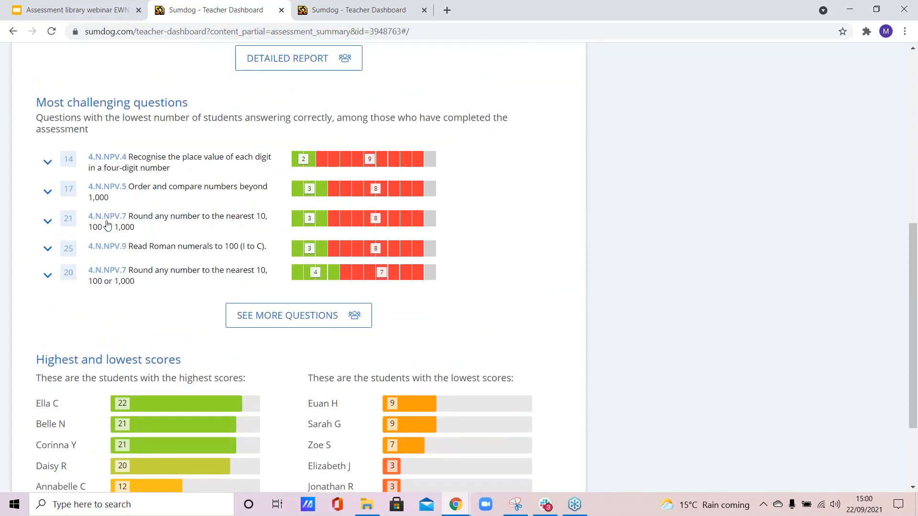
Step: Switch to the assessment library webinar slides, present them full screen and advance to the "Assessments - Reports" slide
click(101, 11)
key(ctrl+F5)
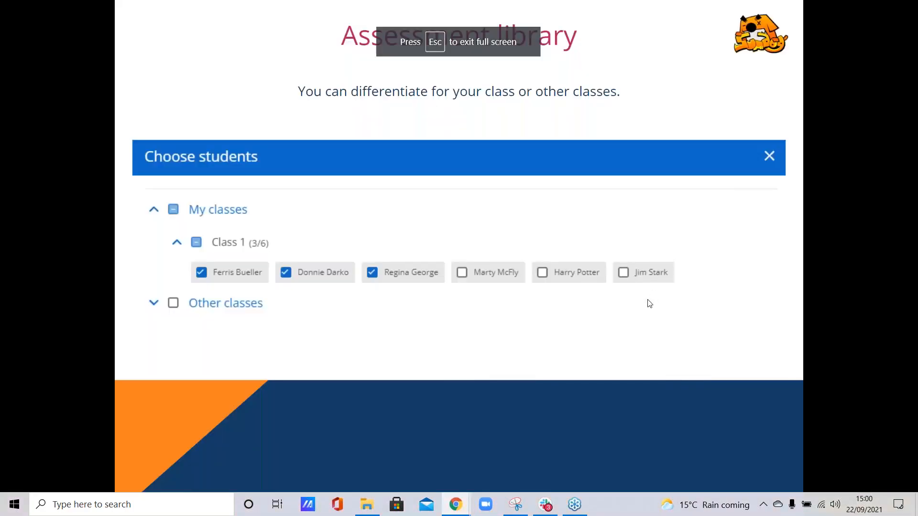
click(623, 354)
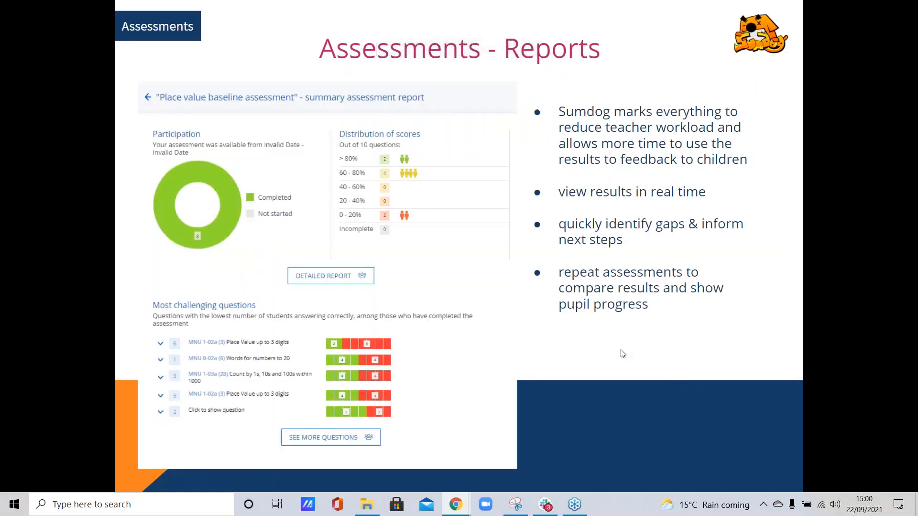